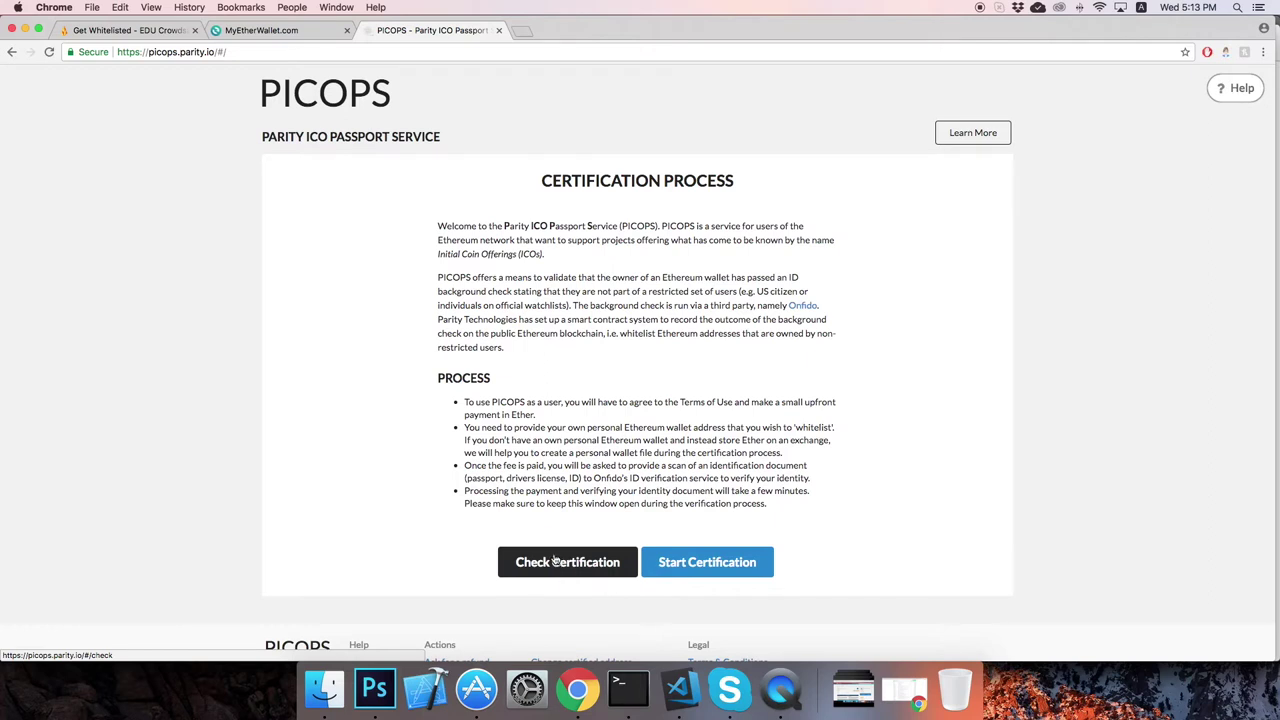
Step: Paste the wallet address into PICOPS and query whether it is certified for the sale
click(557, 563)
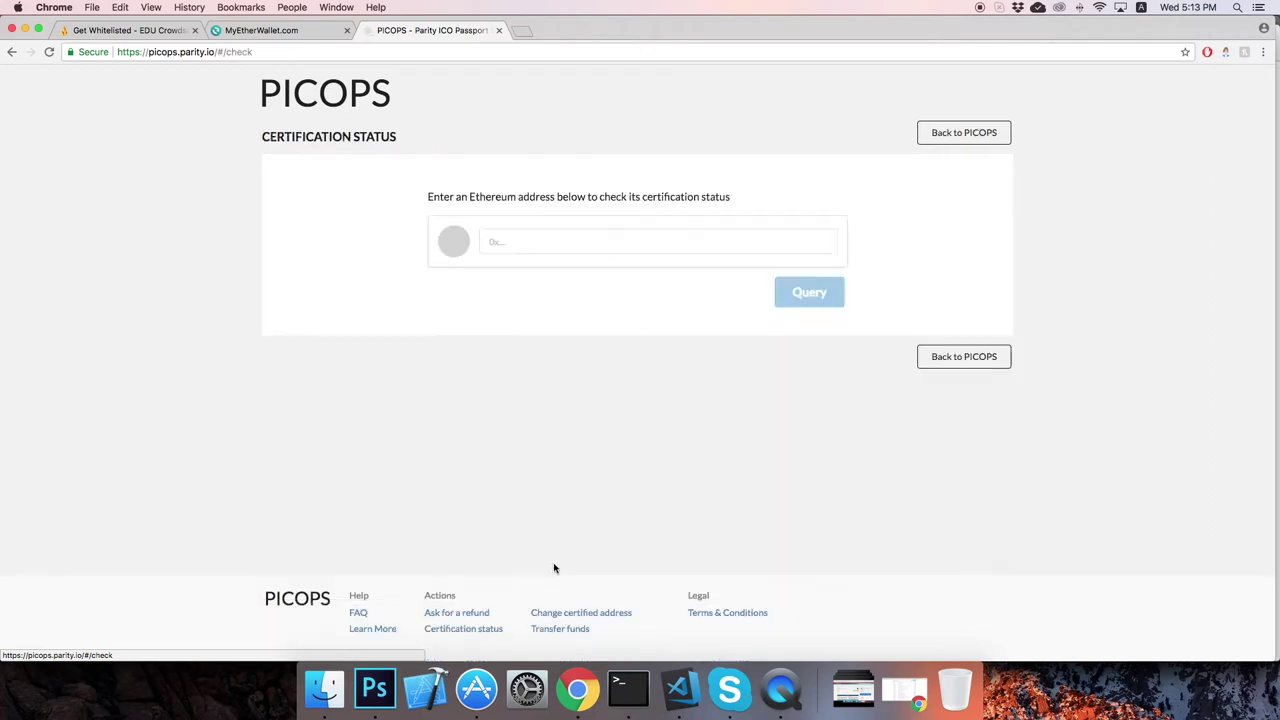
click(546, 245)
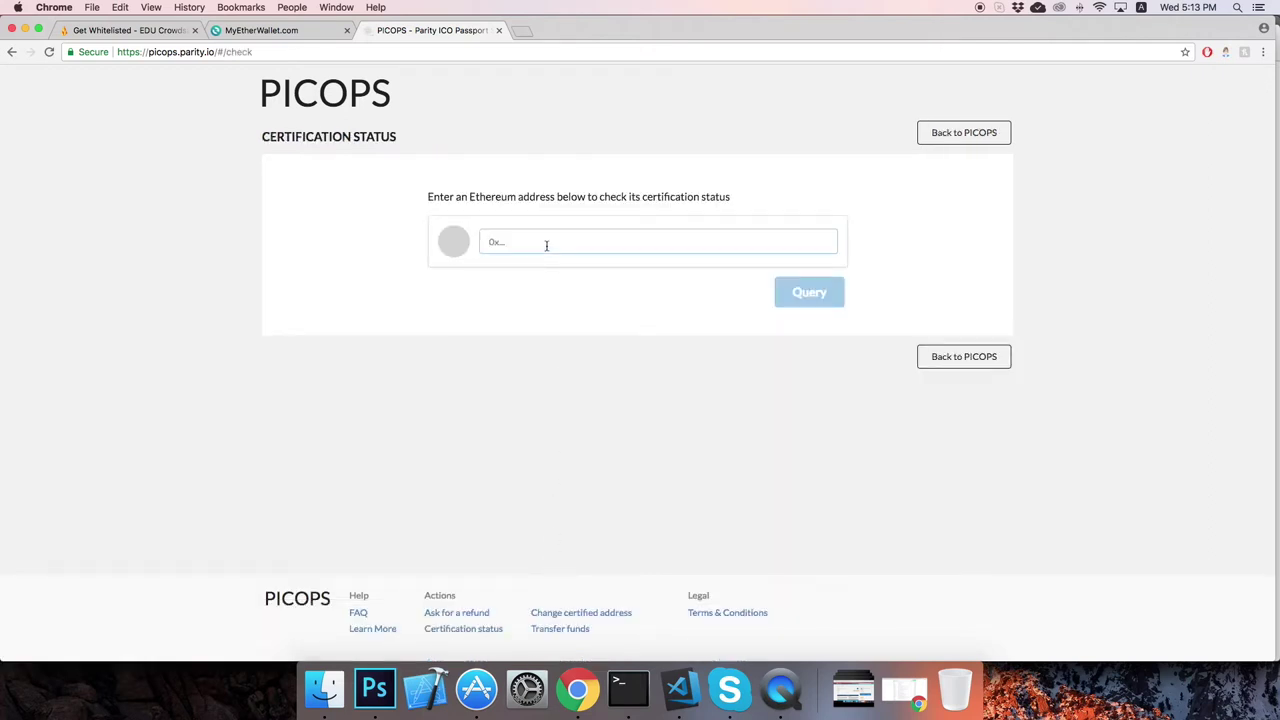
key(super+v)
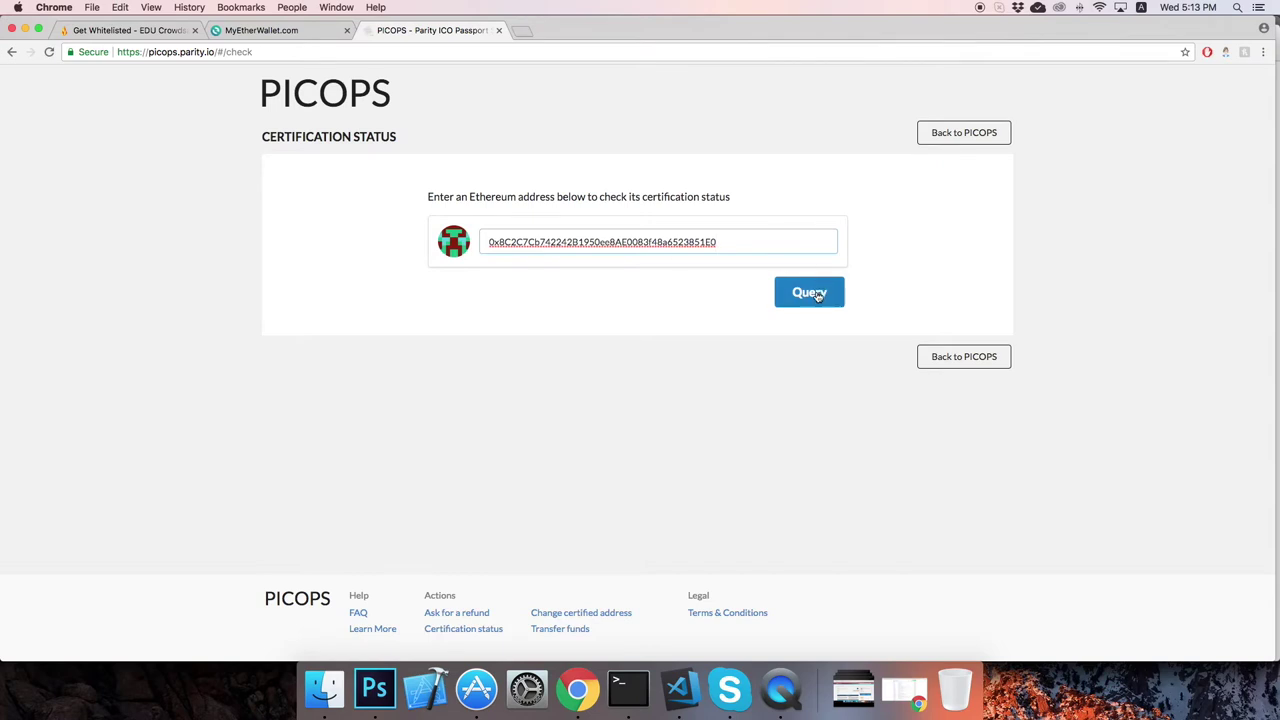
click(817, 295)
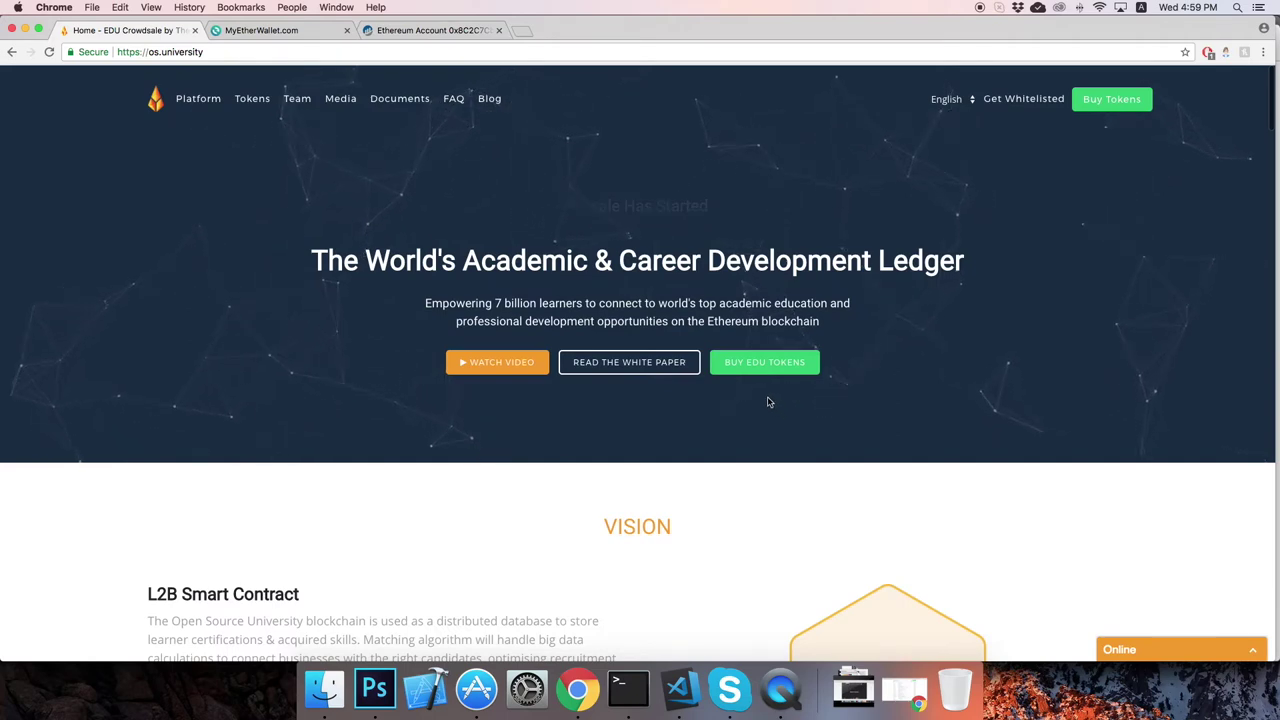
Step: Open the BUY EDU TOKENS page and copy the crowdsale's smart contract address
scroll(767, 401, down, 1)
scroll(765, 398, down, 1)
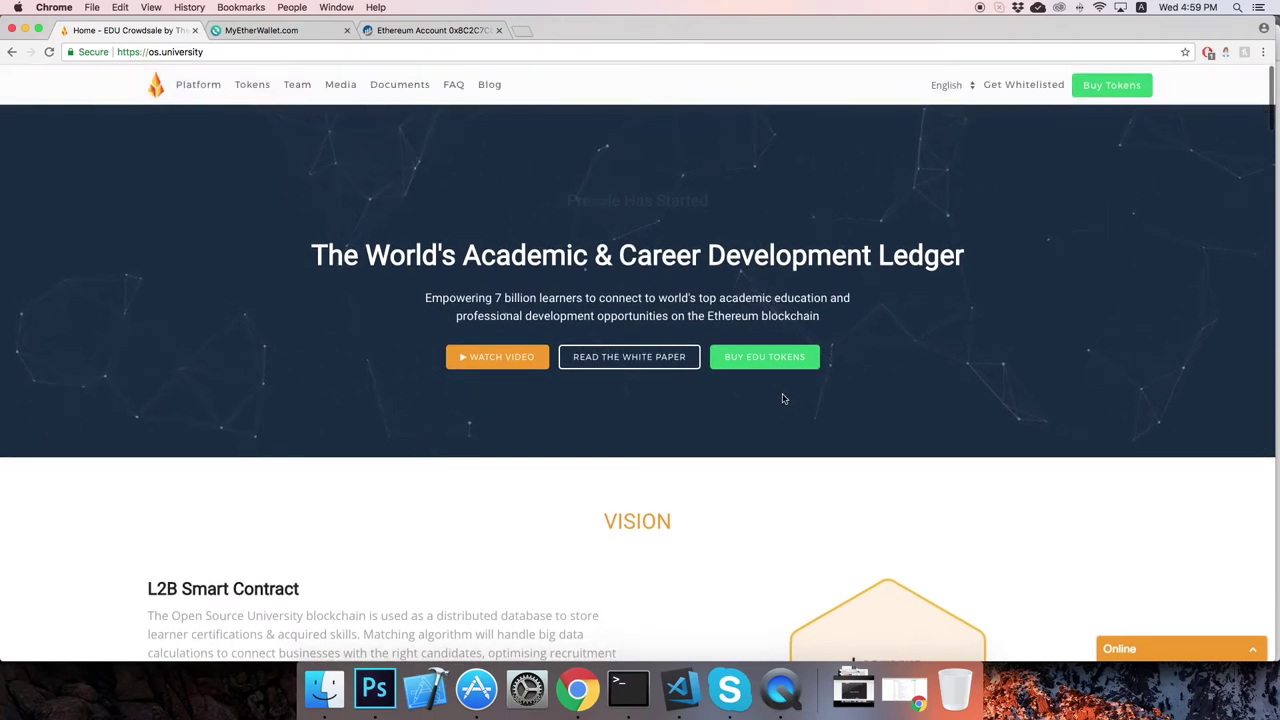
click(782, 362)
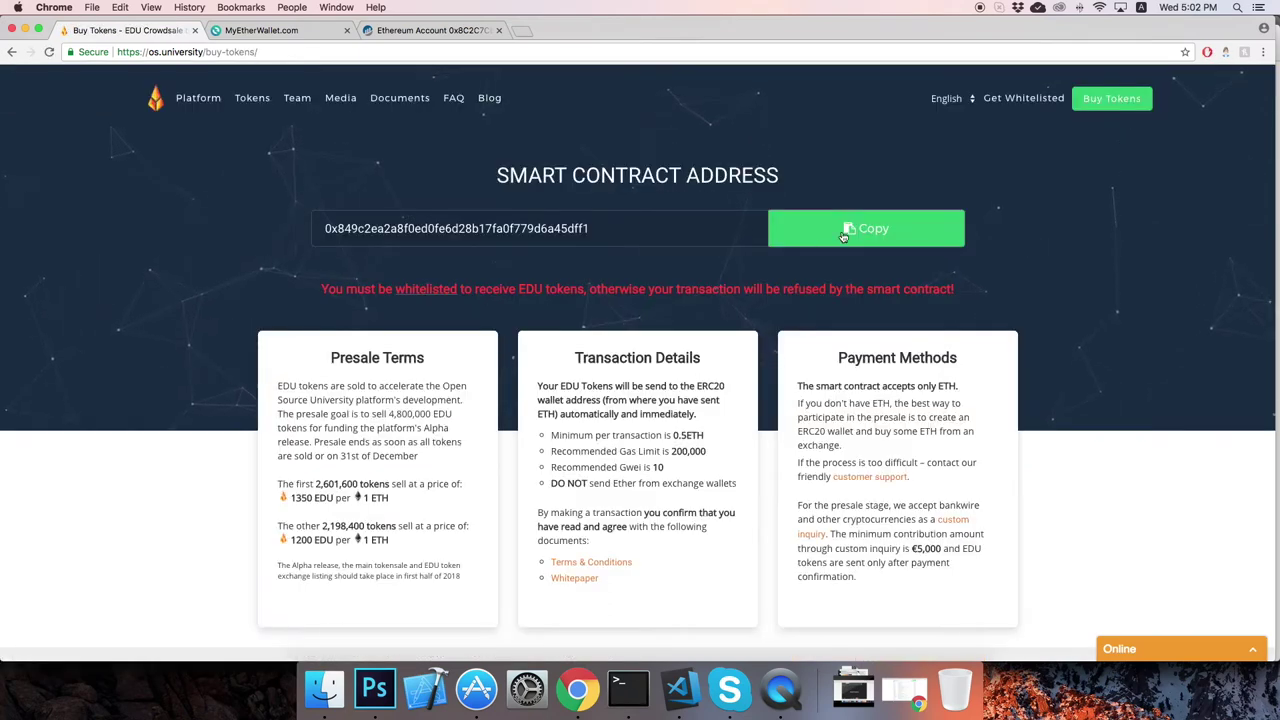
click(845, 232)
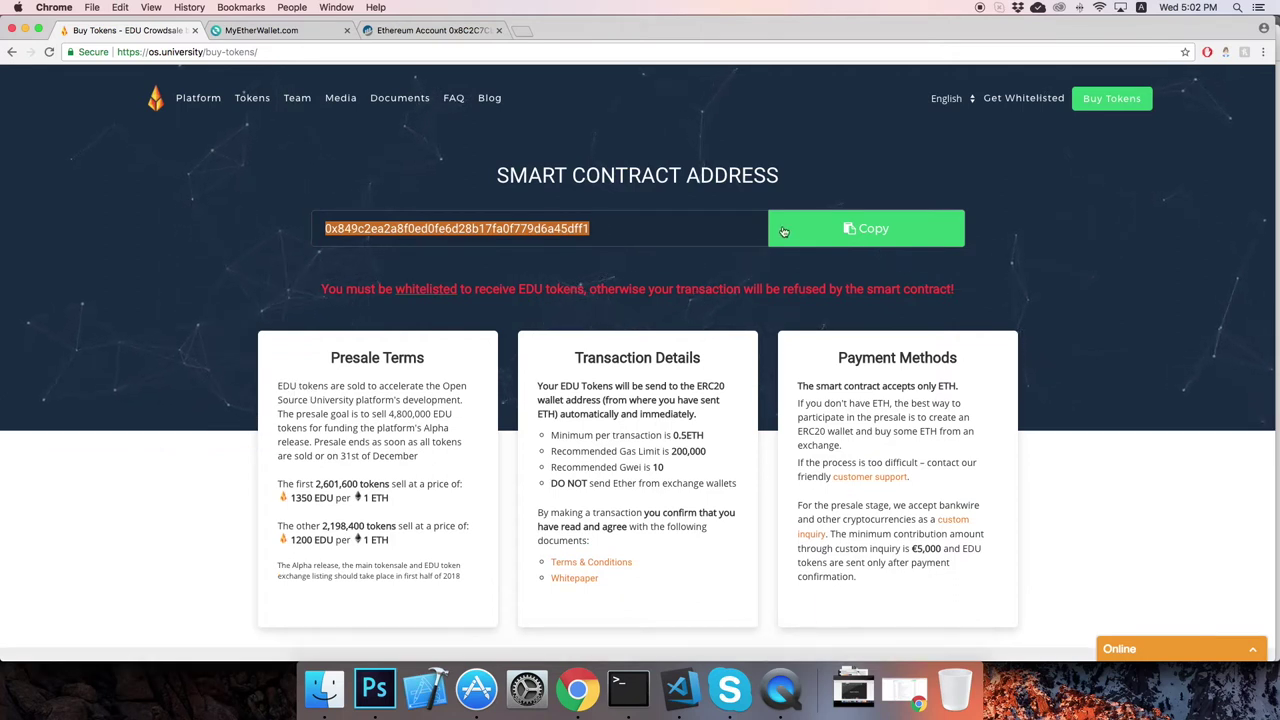
click(698, 228)
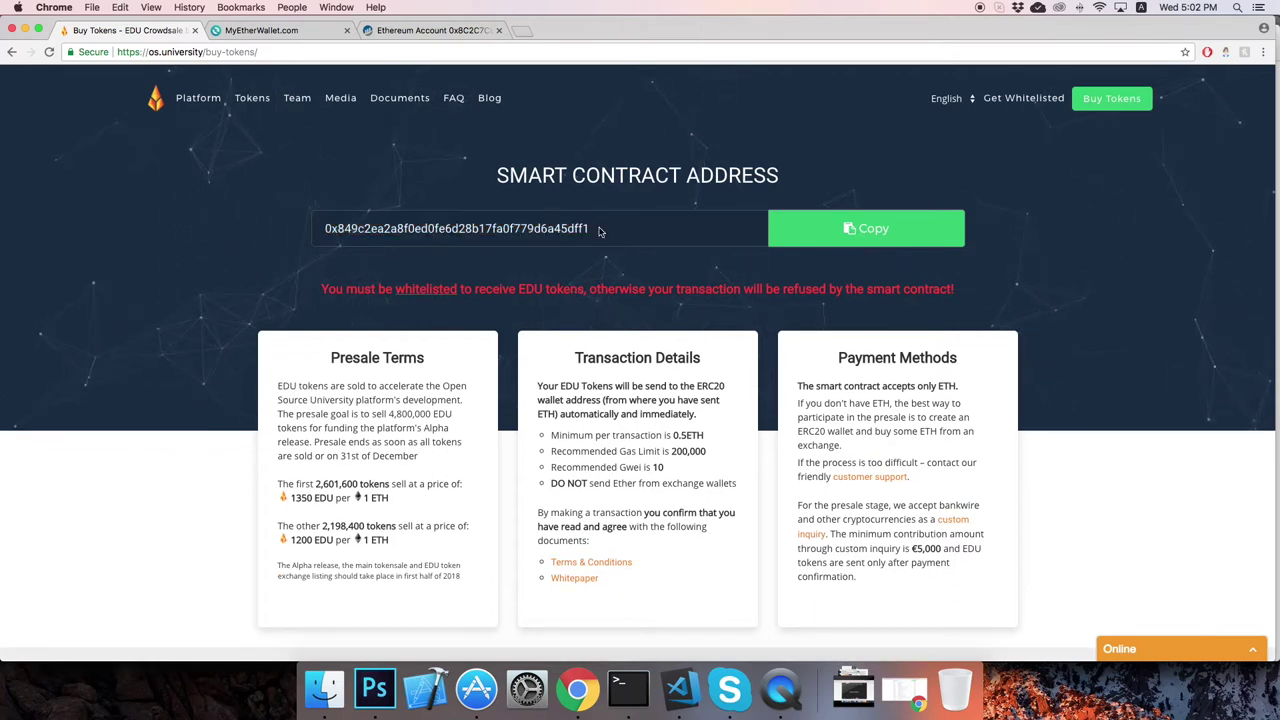
double_click(549, 231)
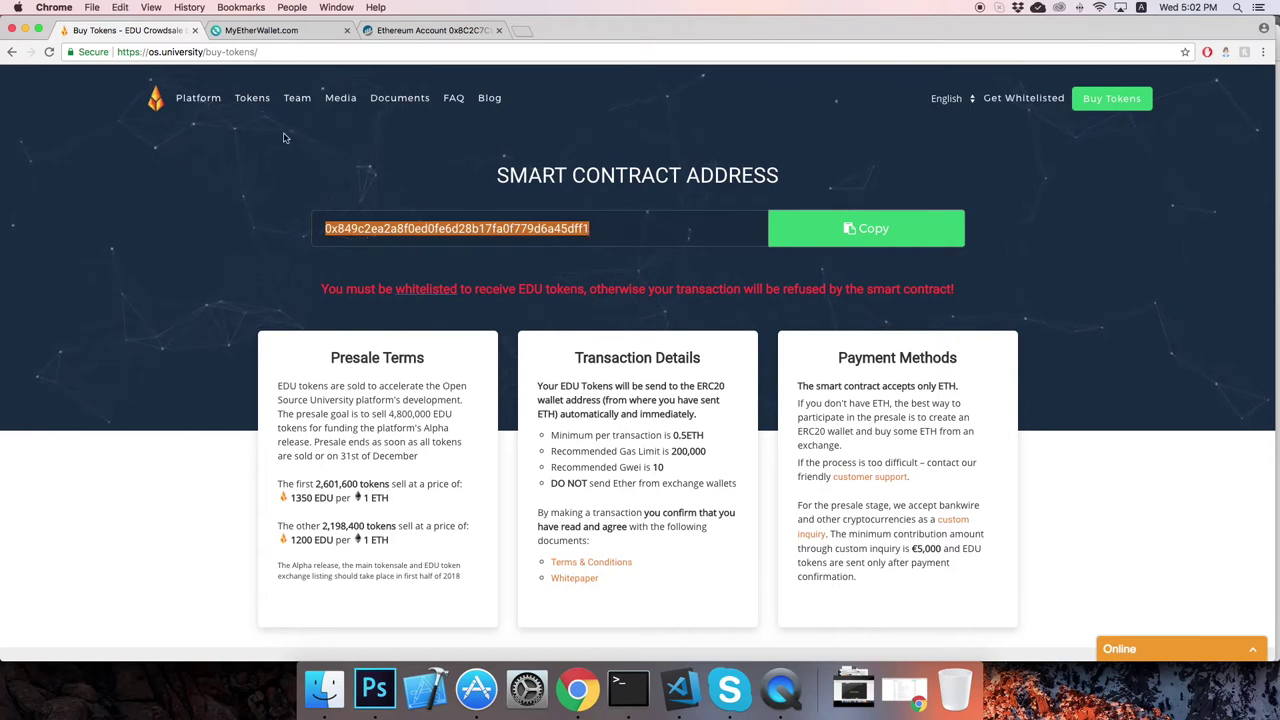
click(331, 171)
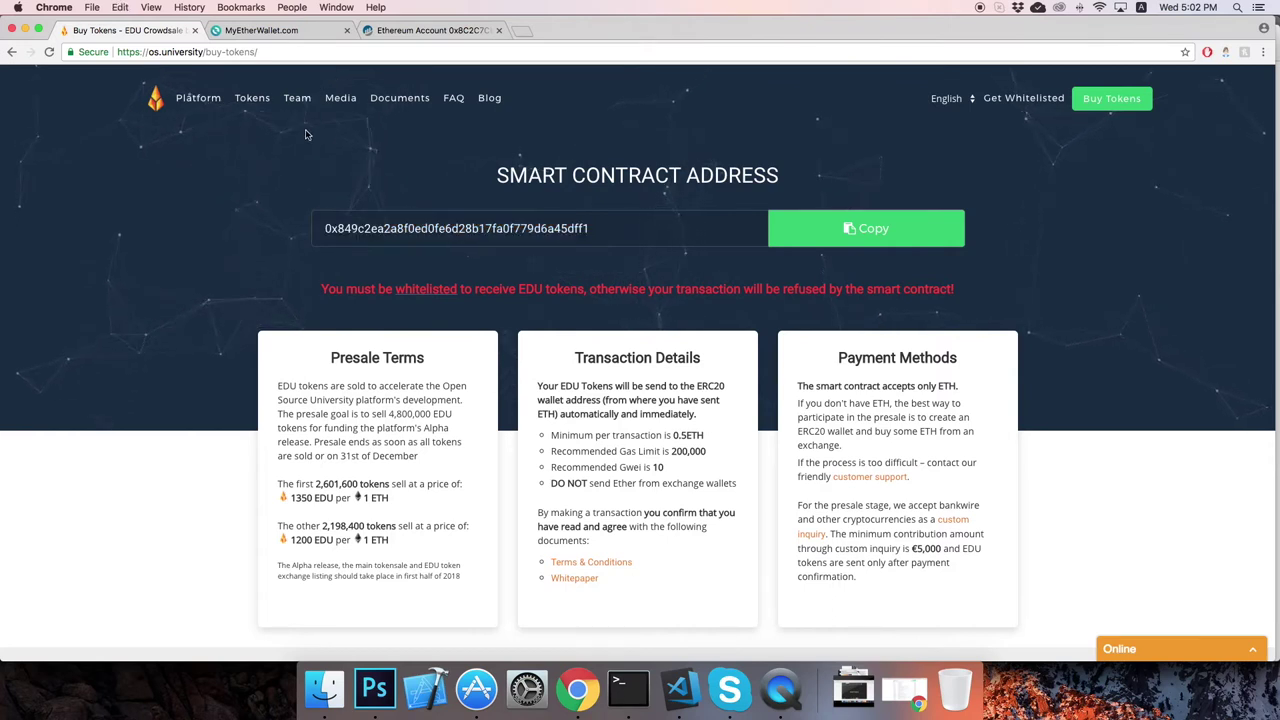
Step: Generate a signed transaction of 0.835 ETH to the pasted crowdsale contract with gas limit 200000
click(279, 31)
click(185, 284)
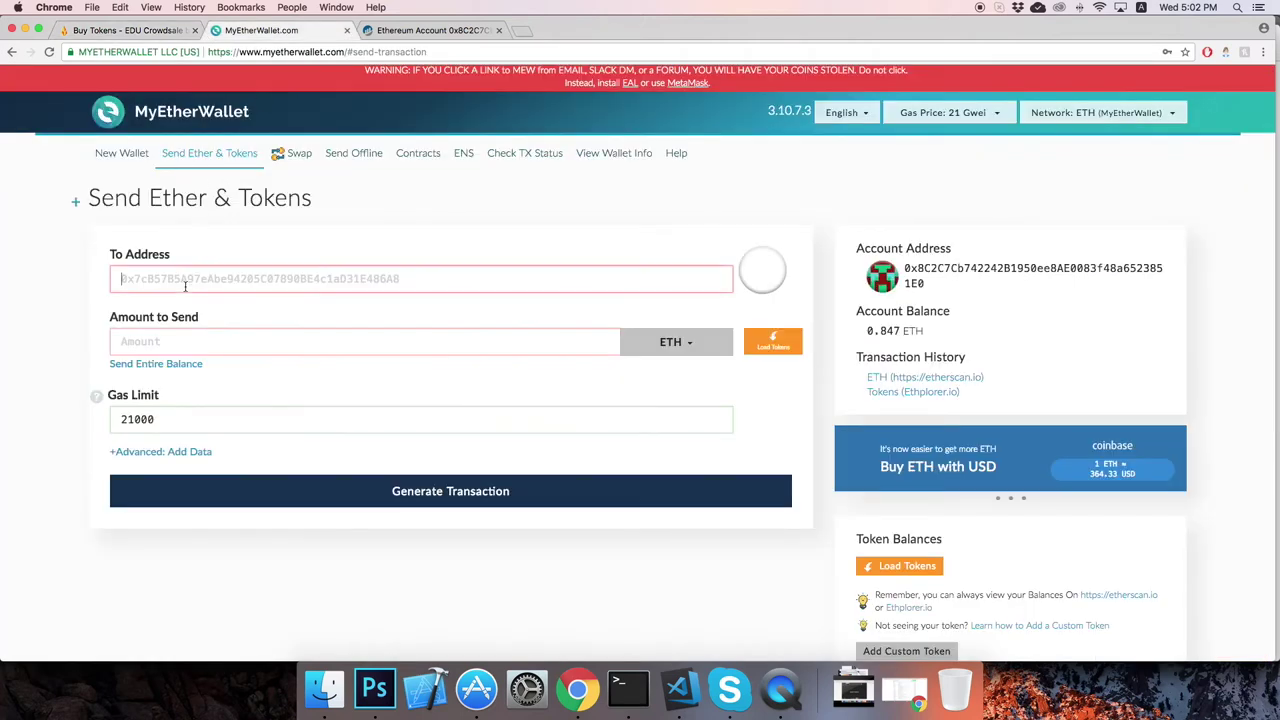
key(super+v)
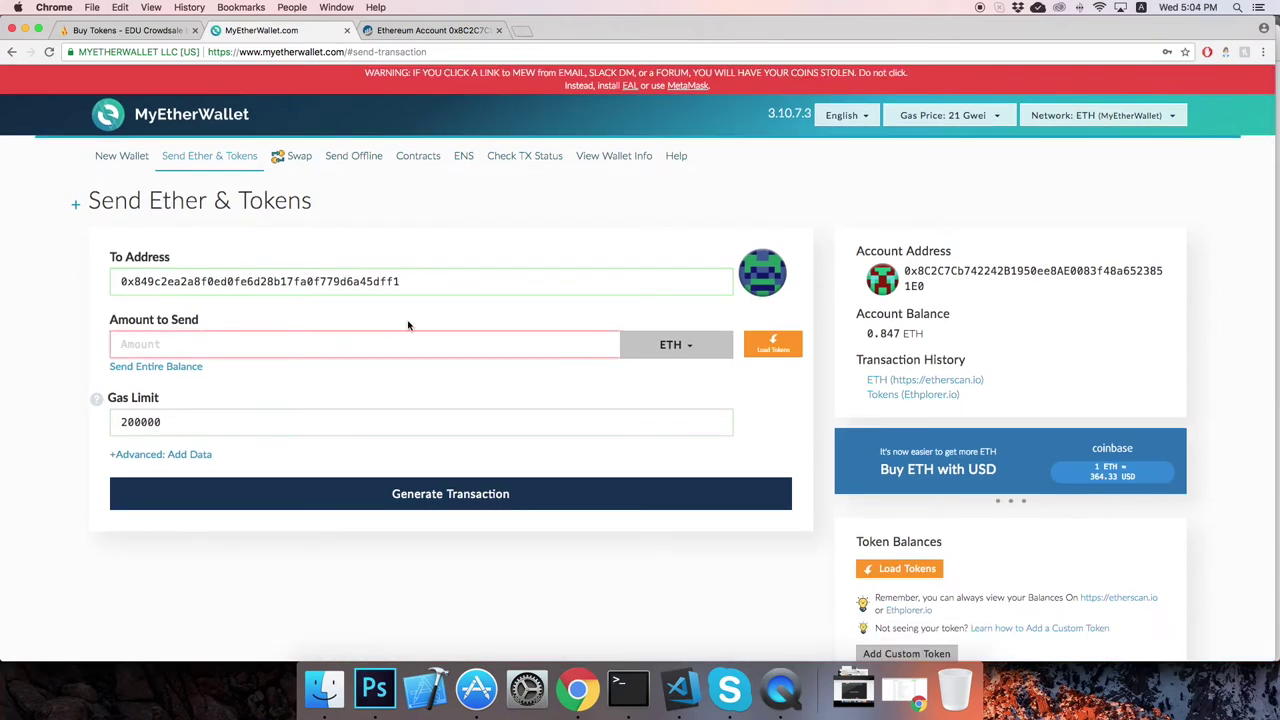
click(389, 345)
text(0.835)
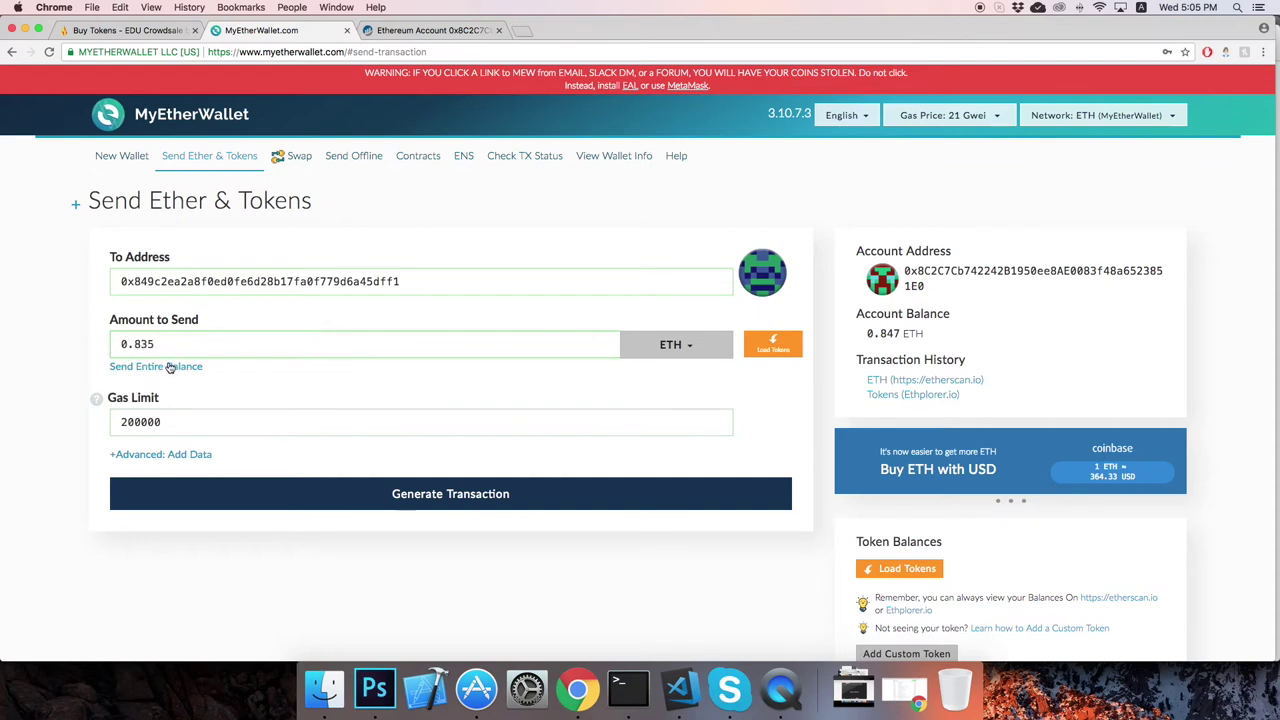
click(455, 494)
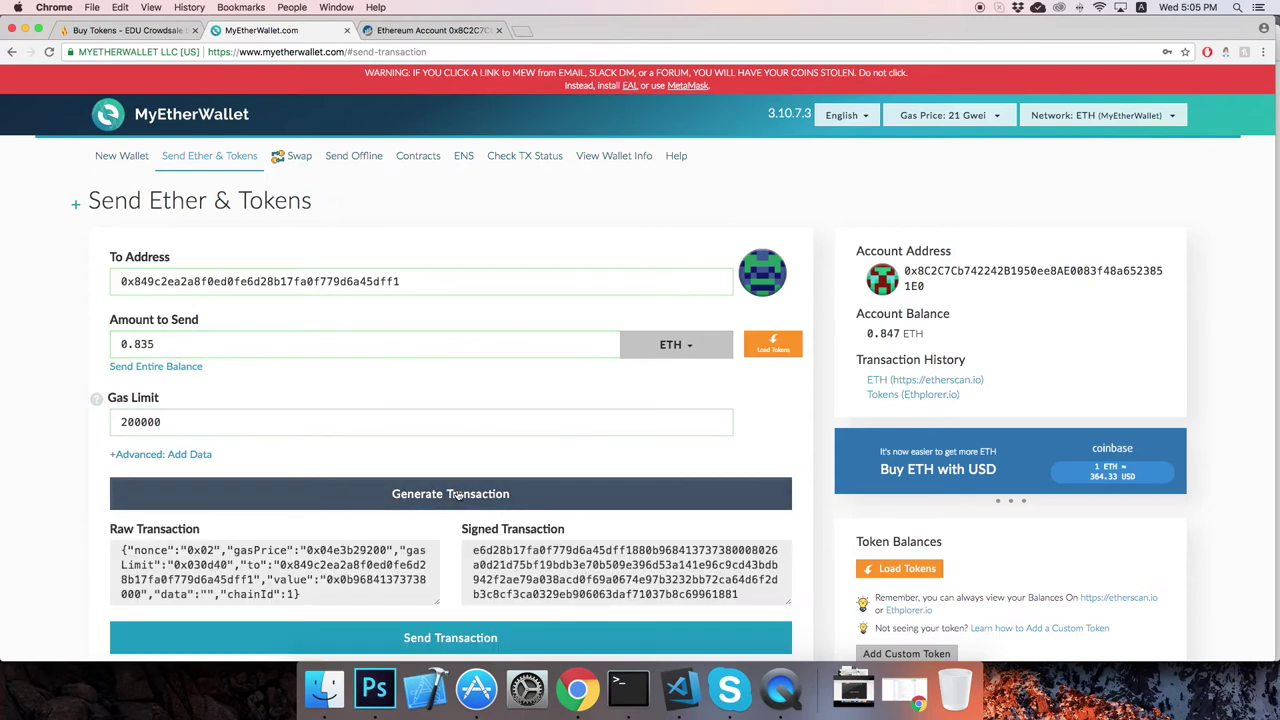
Step: Send the 0.835 ETH transaction, confirm the warning, and dismiss the broadcast notice
scroll(465, 540, down, 1)
click(477, 577)
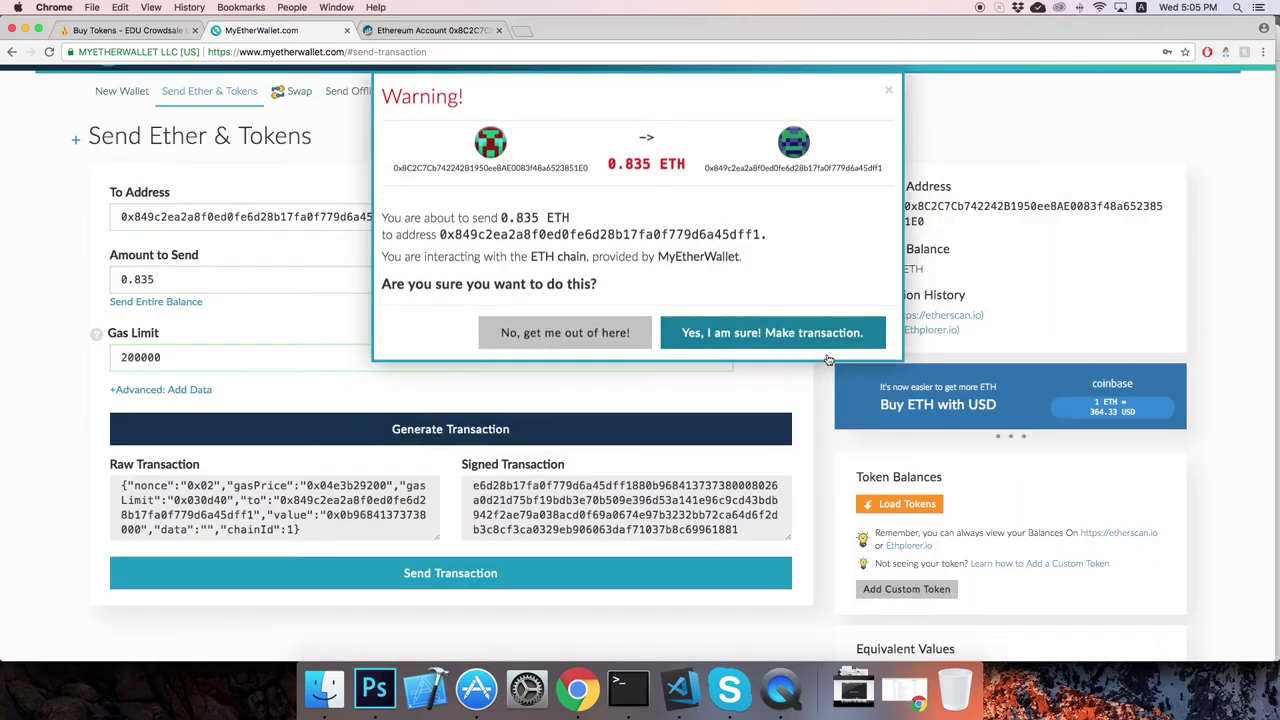
click(826, 343)
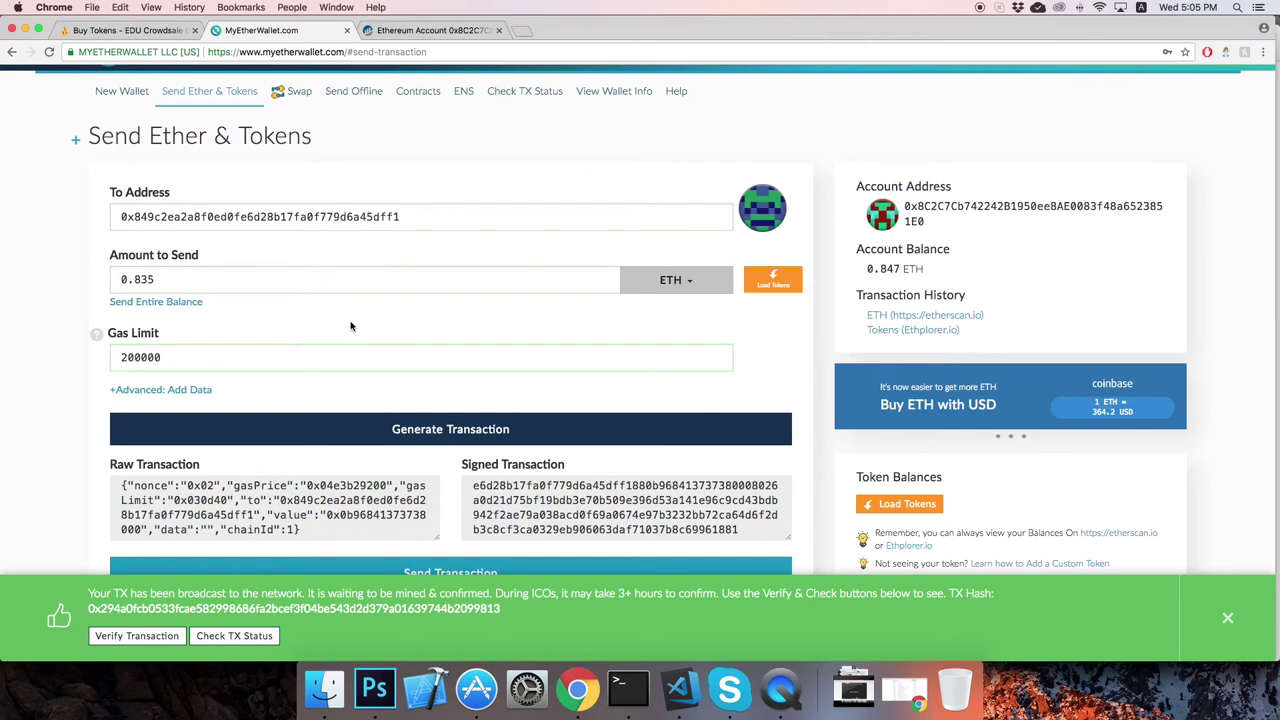
click(1229, 620)
Step: Save custom token EDU with contract 0x849c2ea2a8f0ed0fe6d28b17fa0f779d6a45dff1 and 4 decimals
scroll(1224, 595, down, 2)
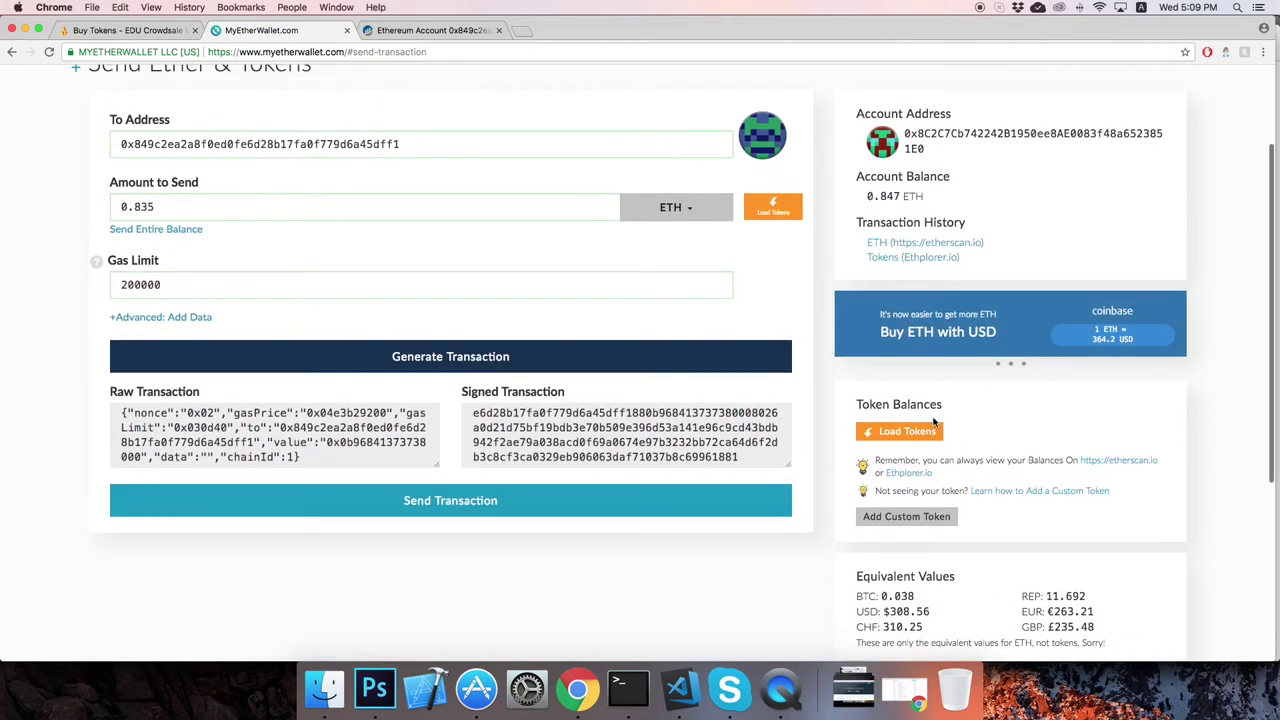
scroll(933, 424, down, 1)
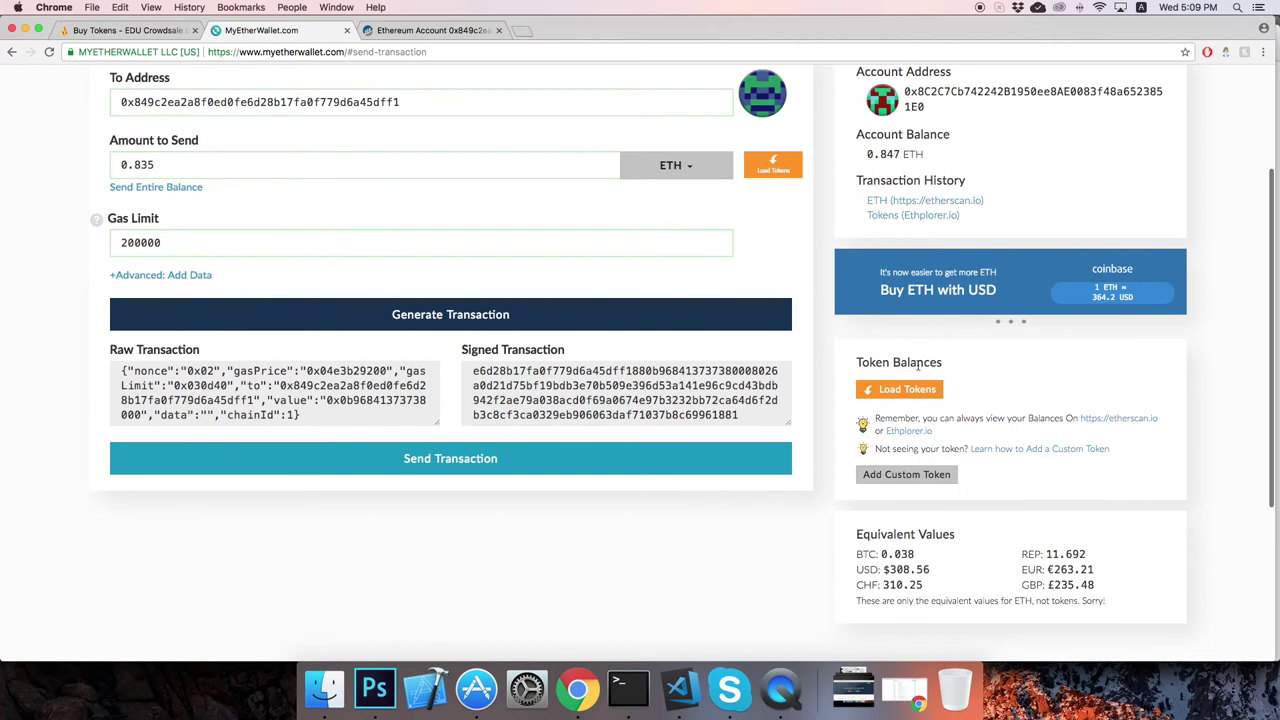
scroll(926, 366, down, 2)
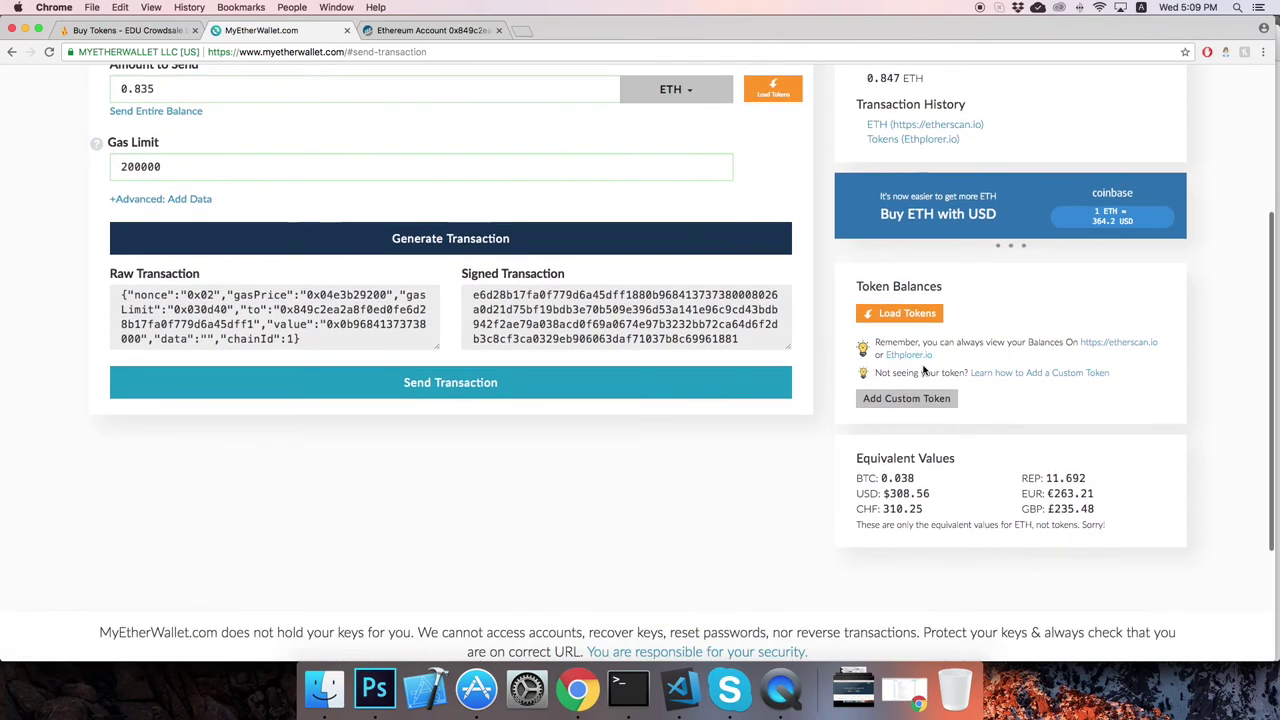
click(920, 396)
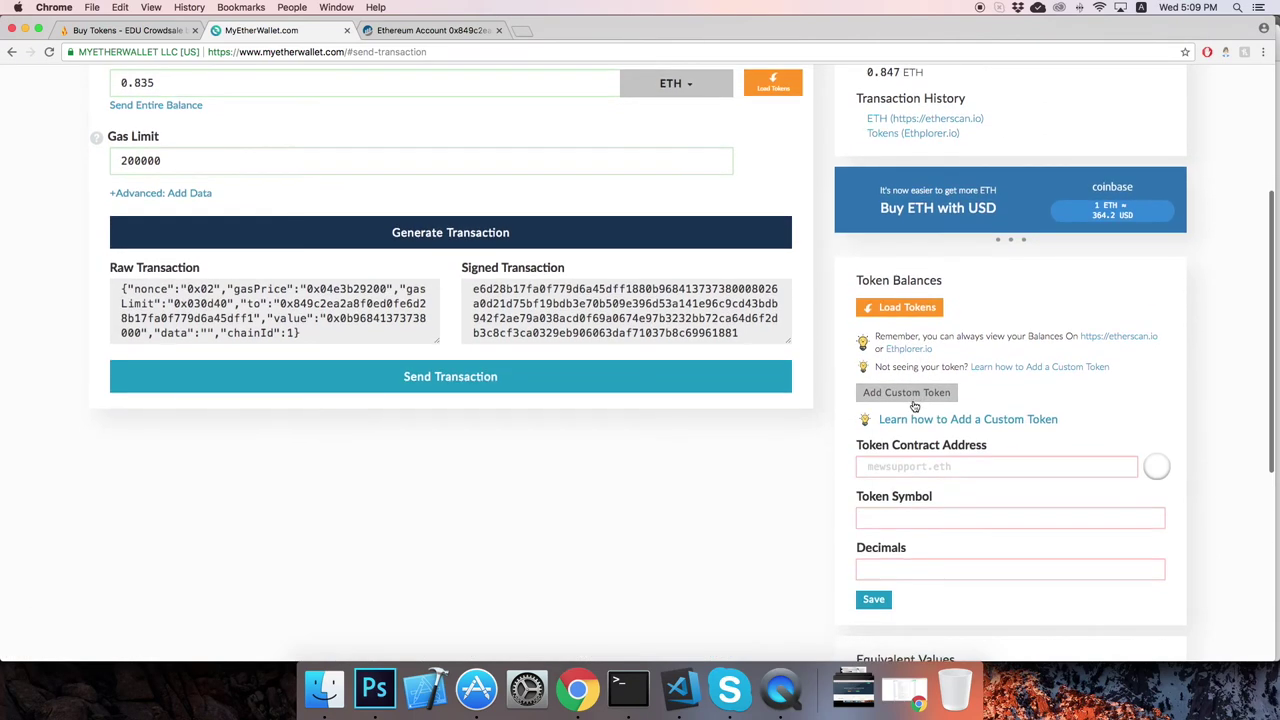
scroll(946, 403, down, 2)
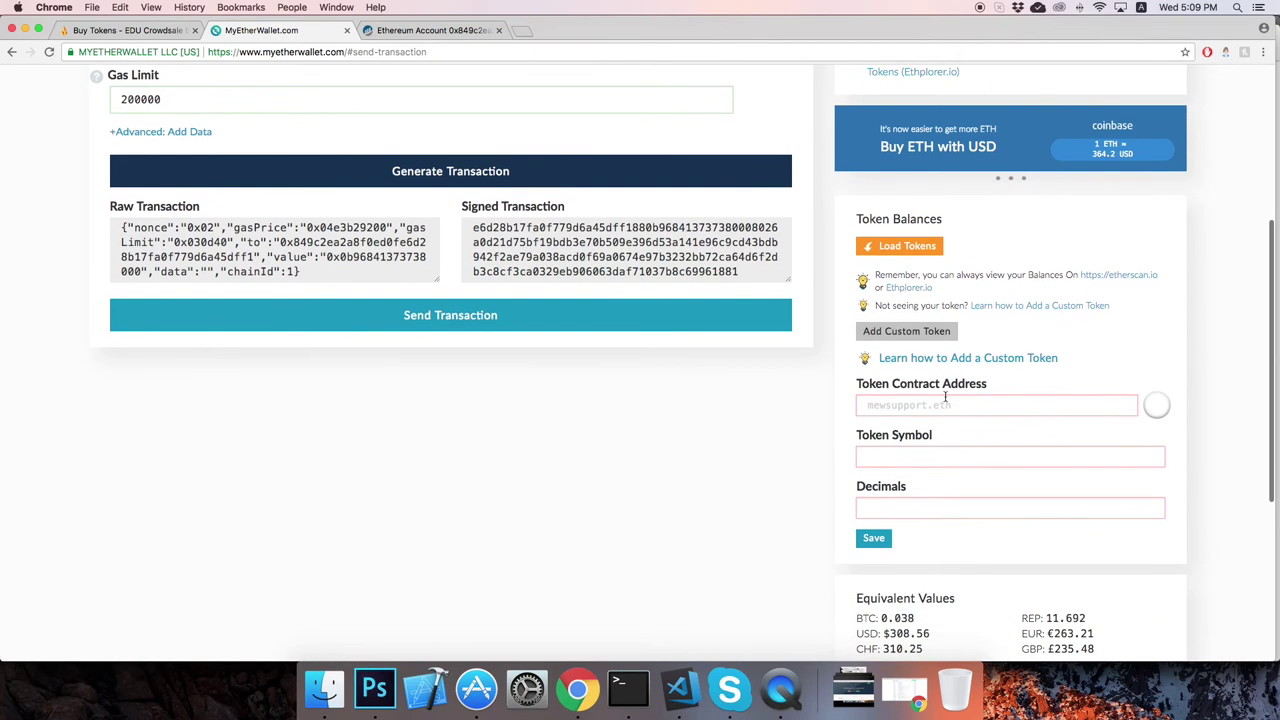
click(940, 407)
key(super+v)
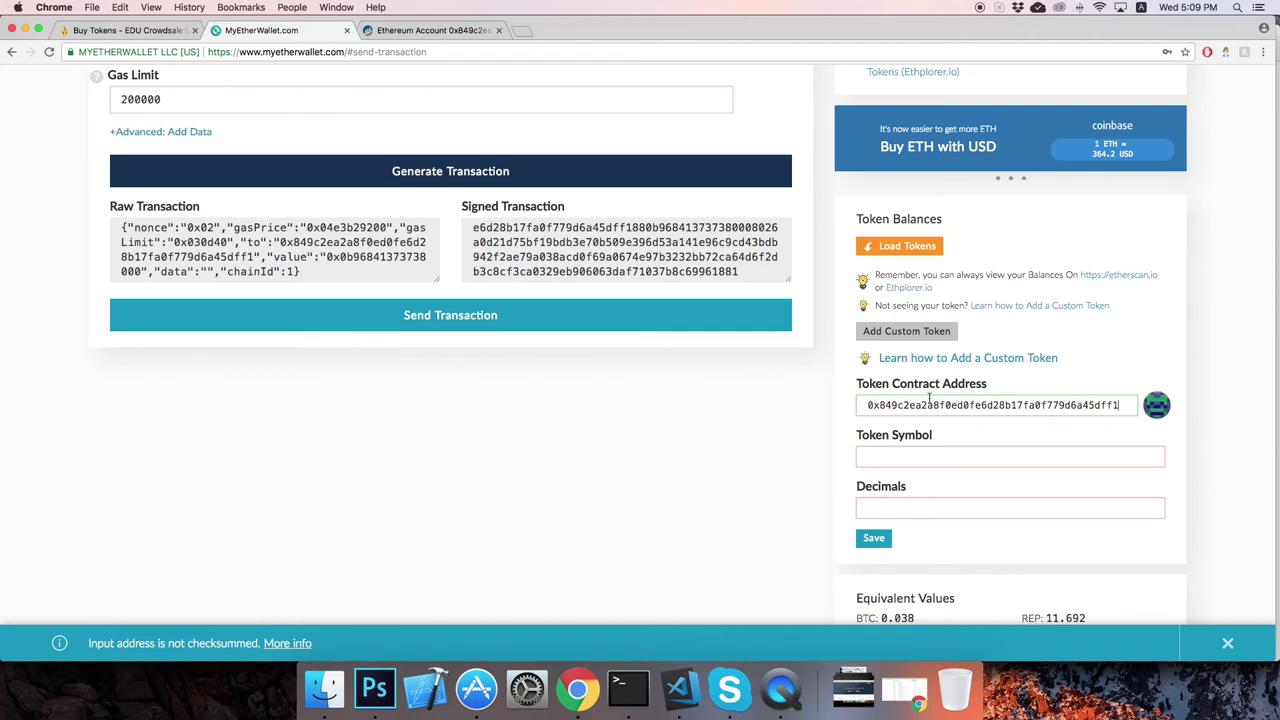
click(903, 457)
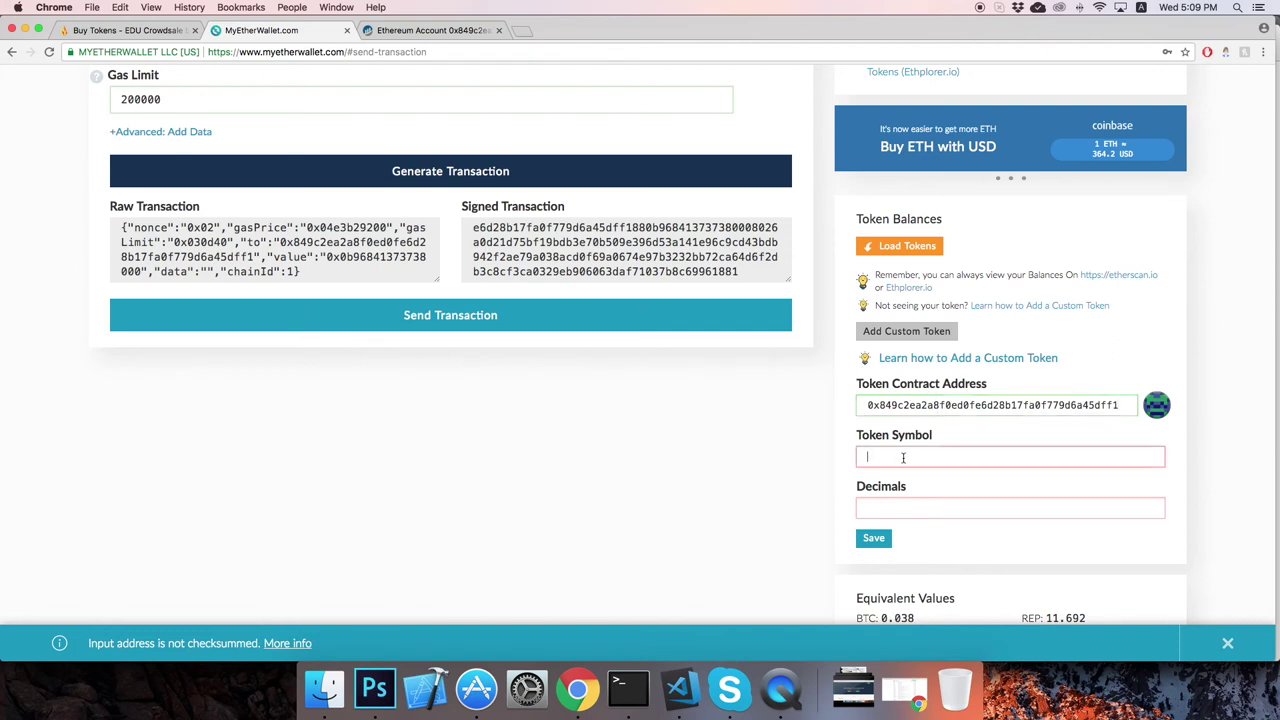
text(EDU)
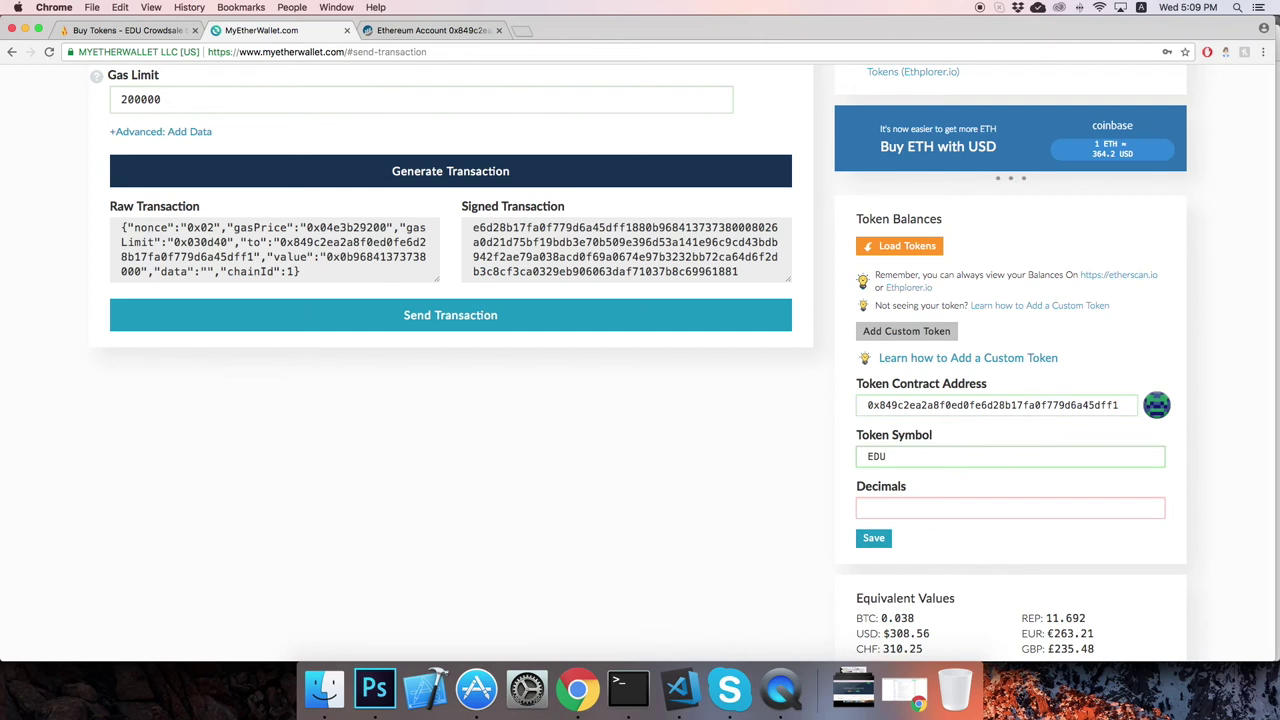
click(889, 503)
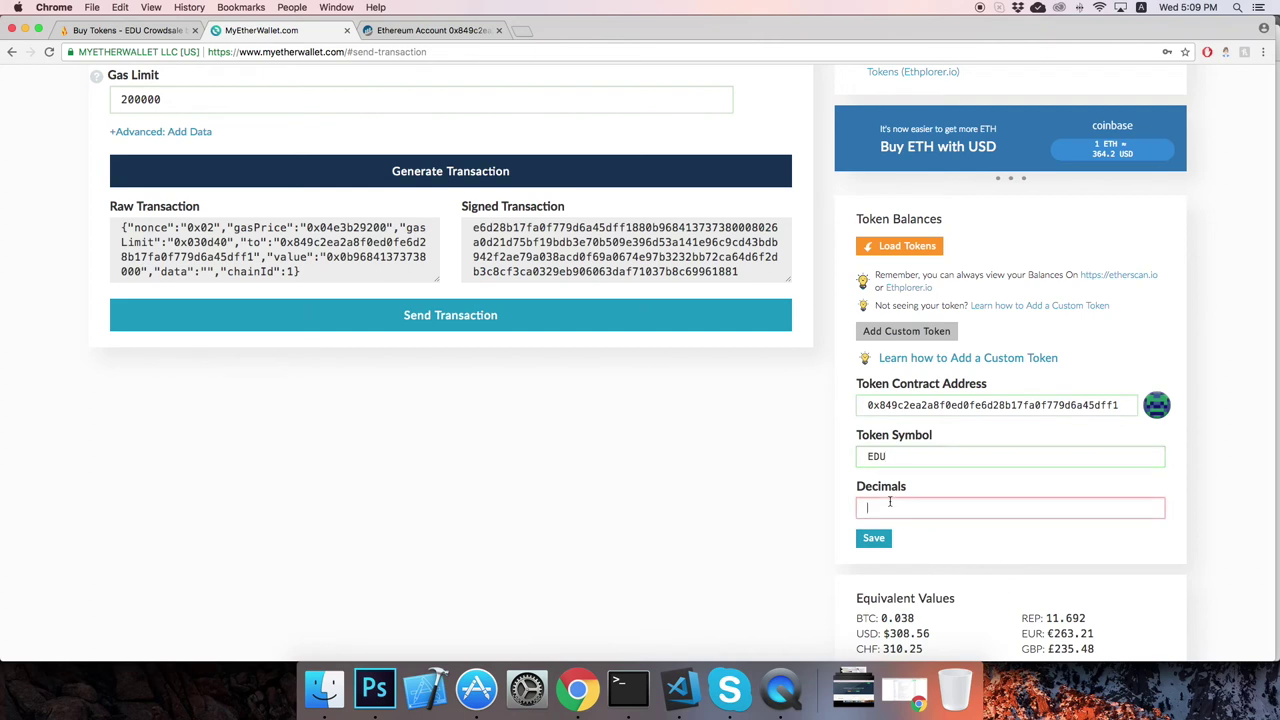
text(4)
click(876, 540)
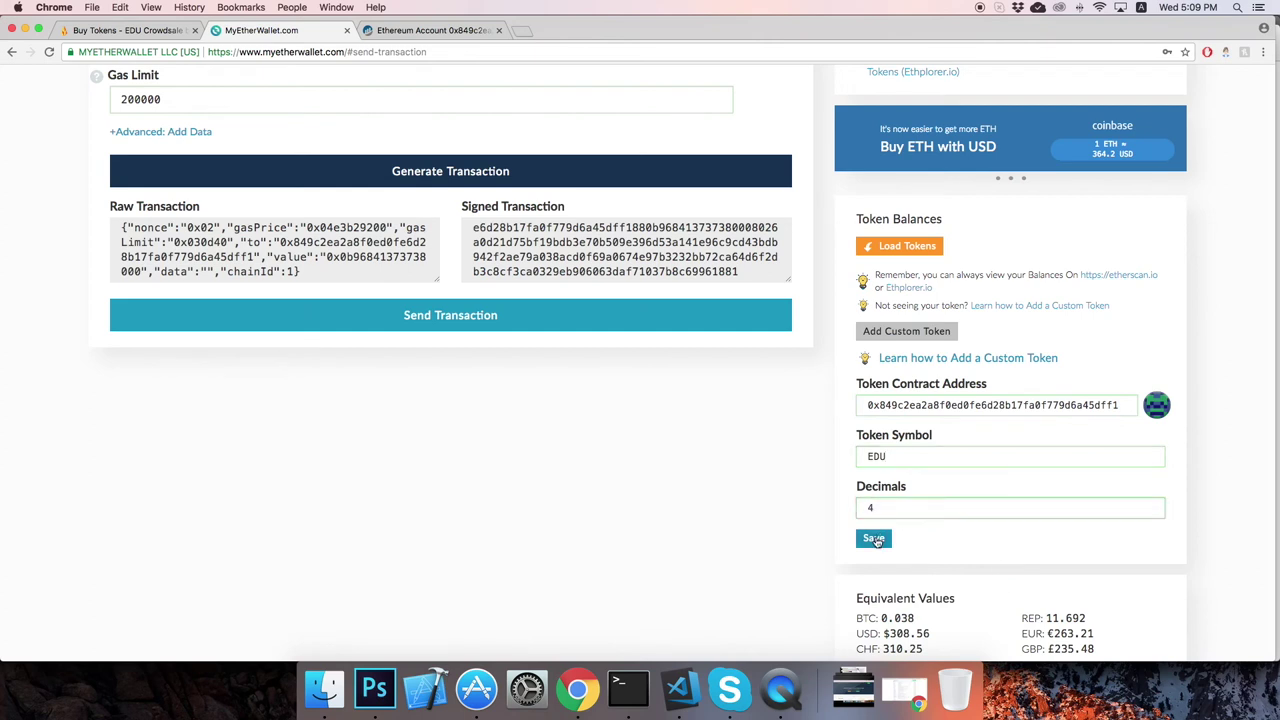
click(876, 540)
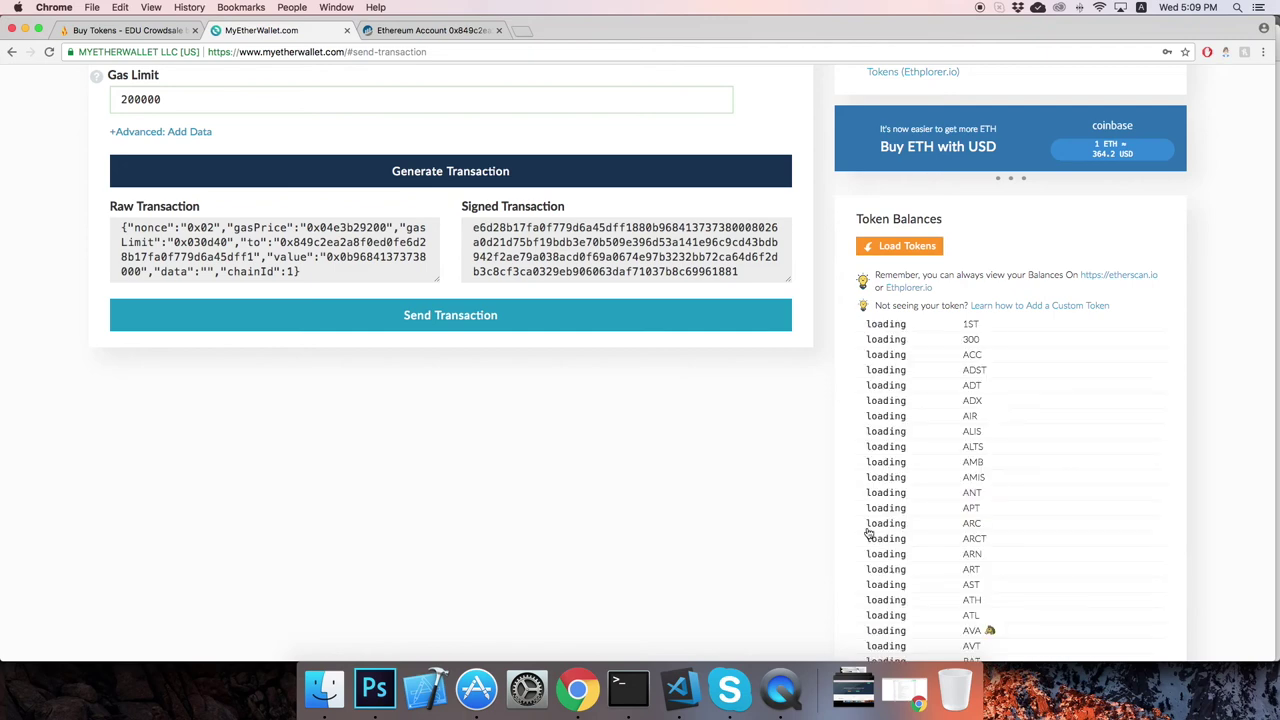
Step: Scroll through the Token Balances panel to find 1177.25 EDU listed
scroll(869, 505, down, 2)
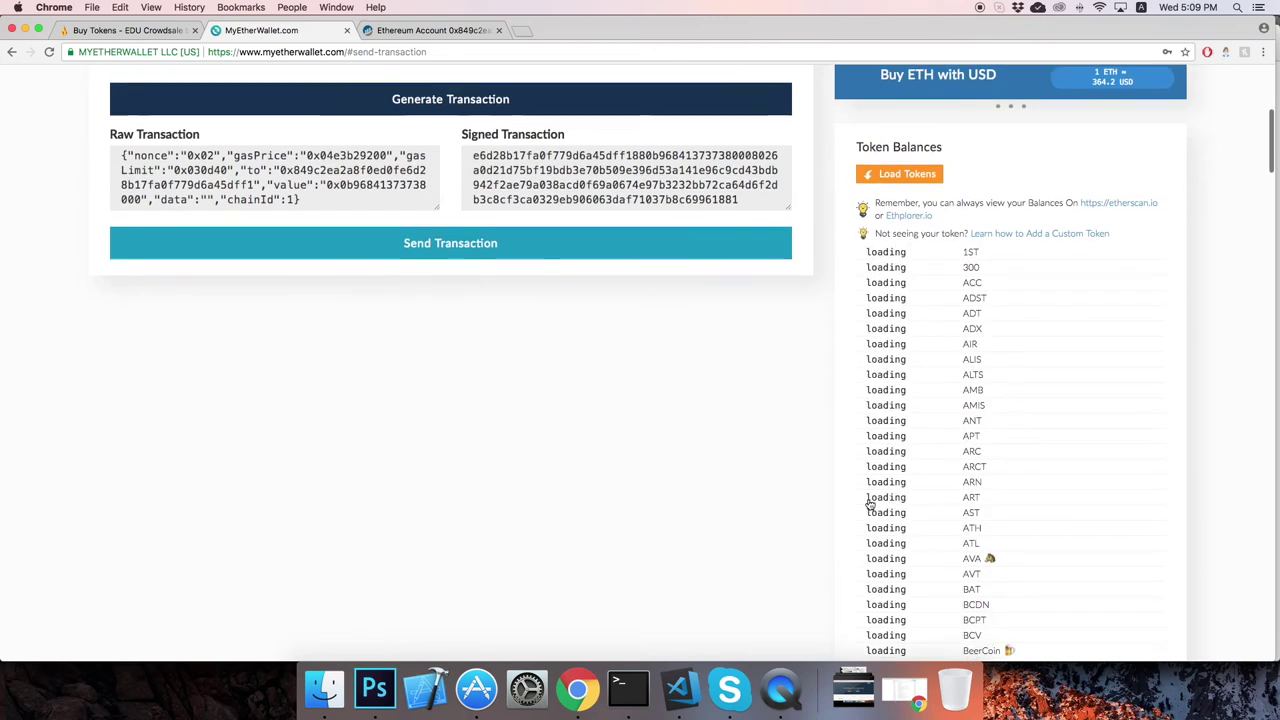
scroll(869, 505, down, 2)
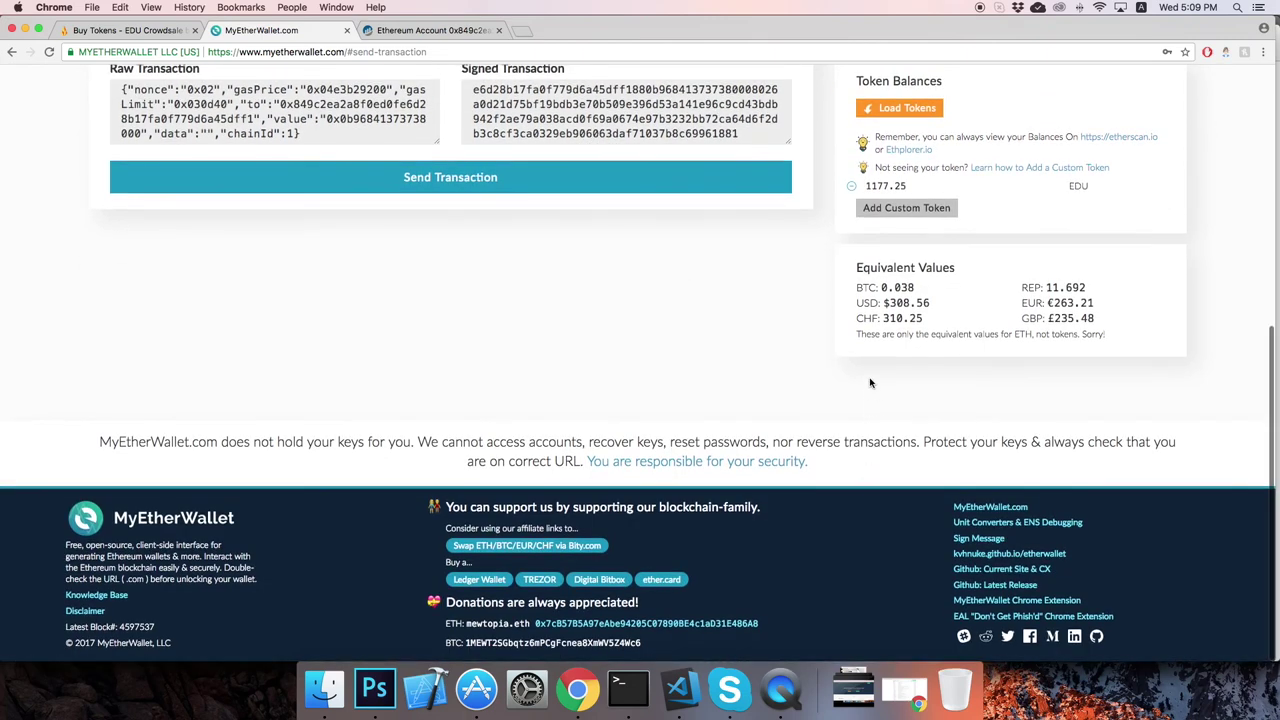
scroll(869, 380, up, 1)
scroll(869, 380, up, 2)
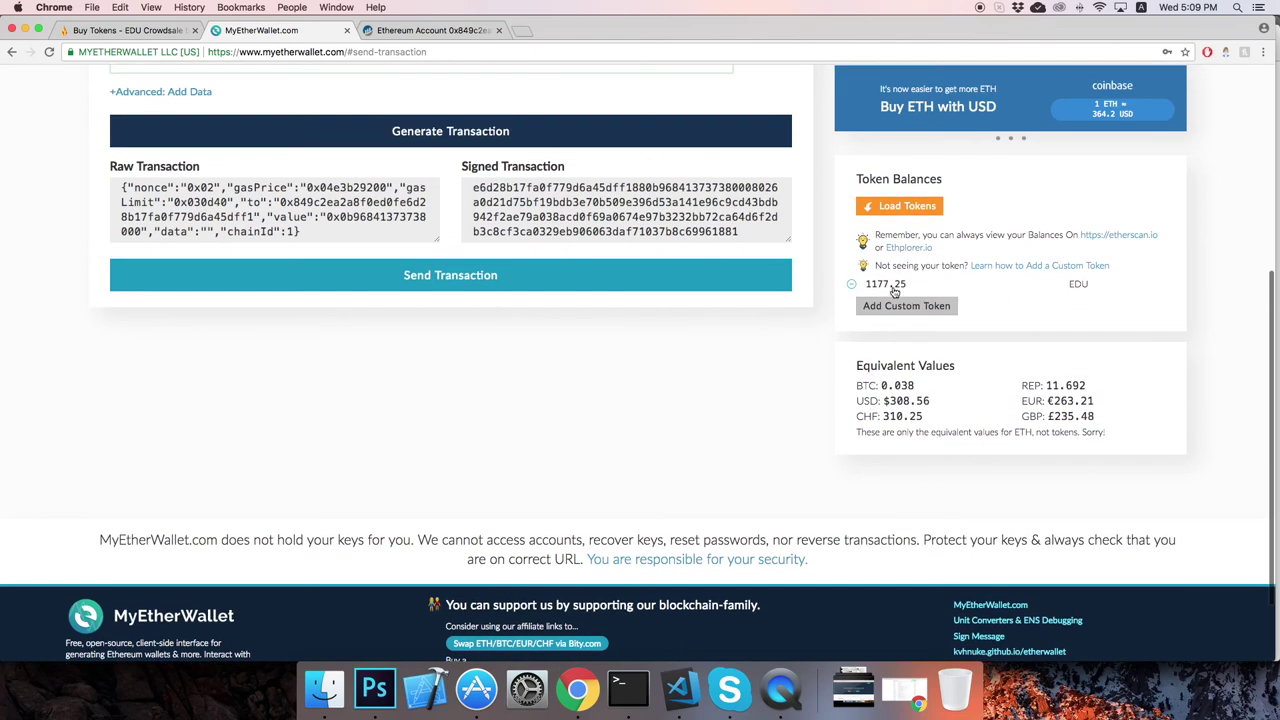
scroll(885, 300, up, 1)
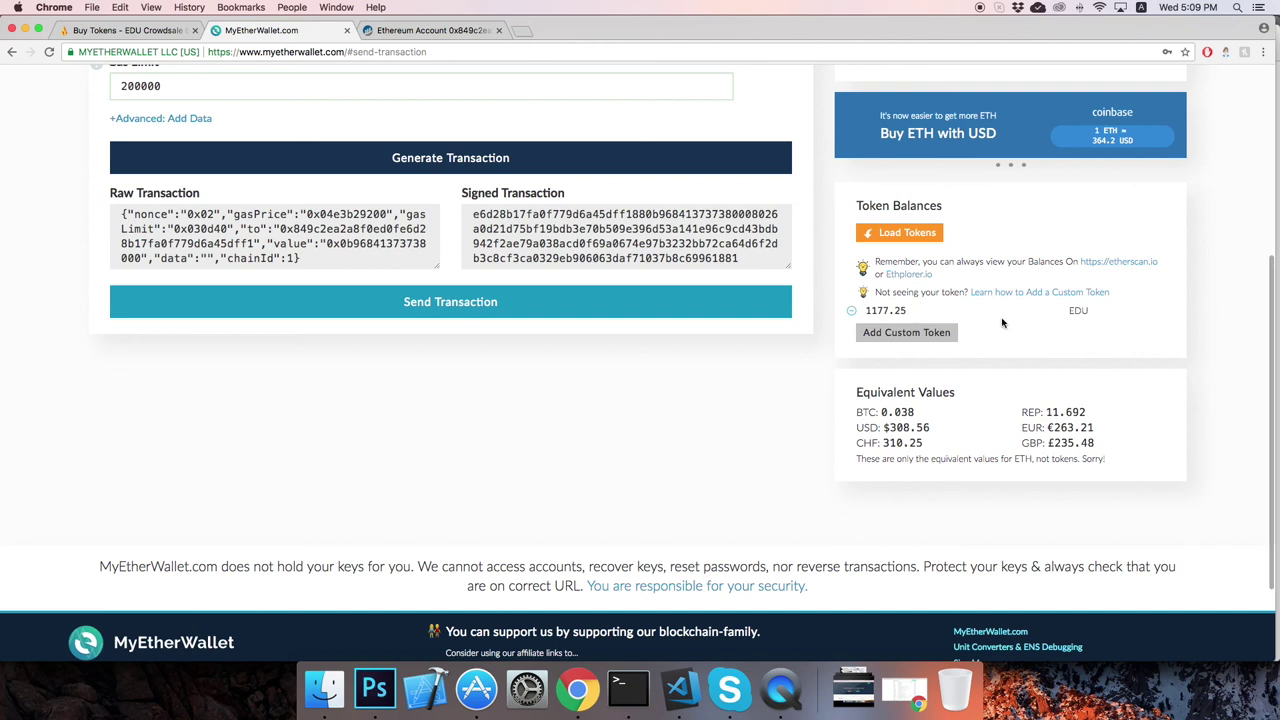
scroll(1003, 324, up, 1)
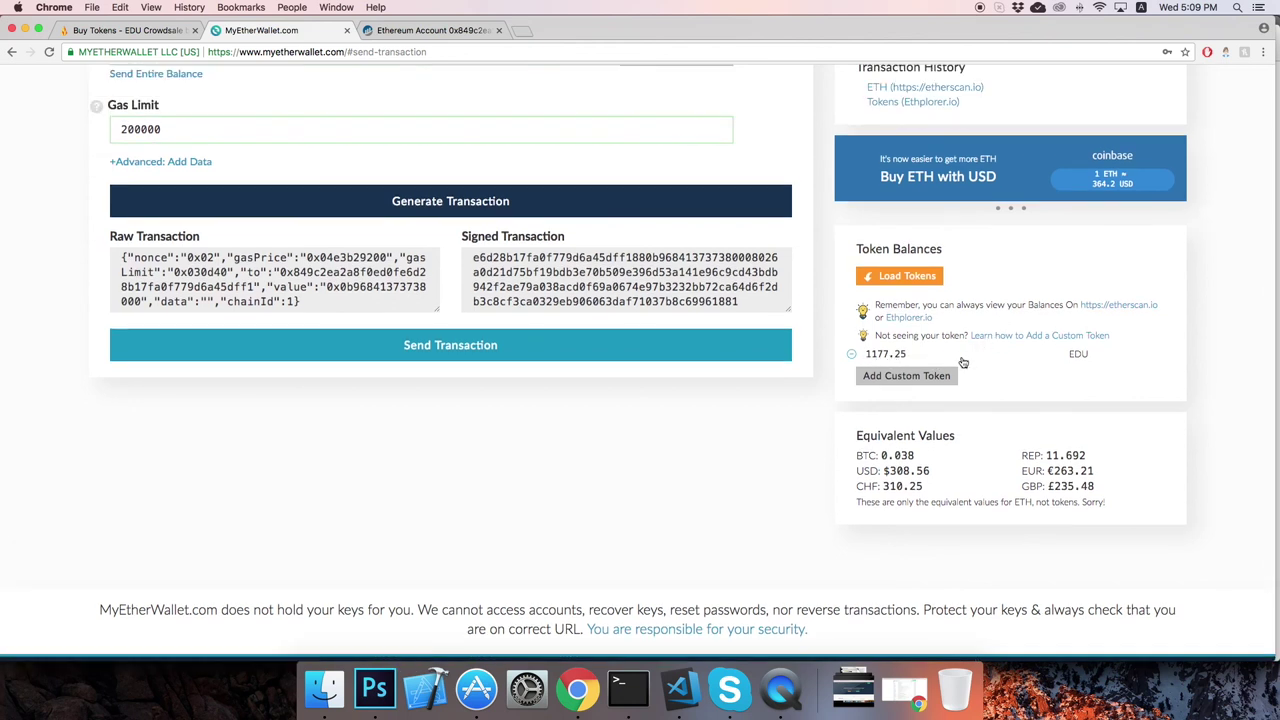
scroll(1070, 384, up, 1)
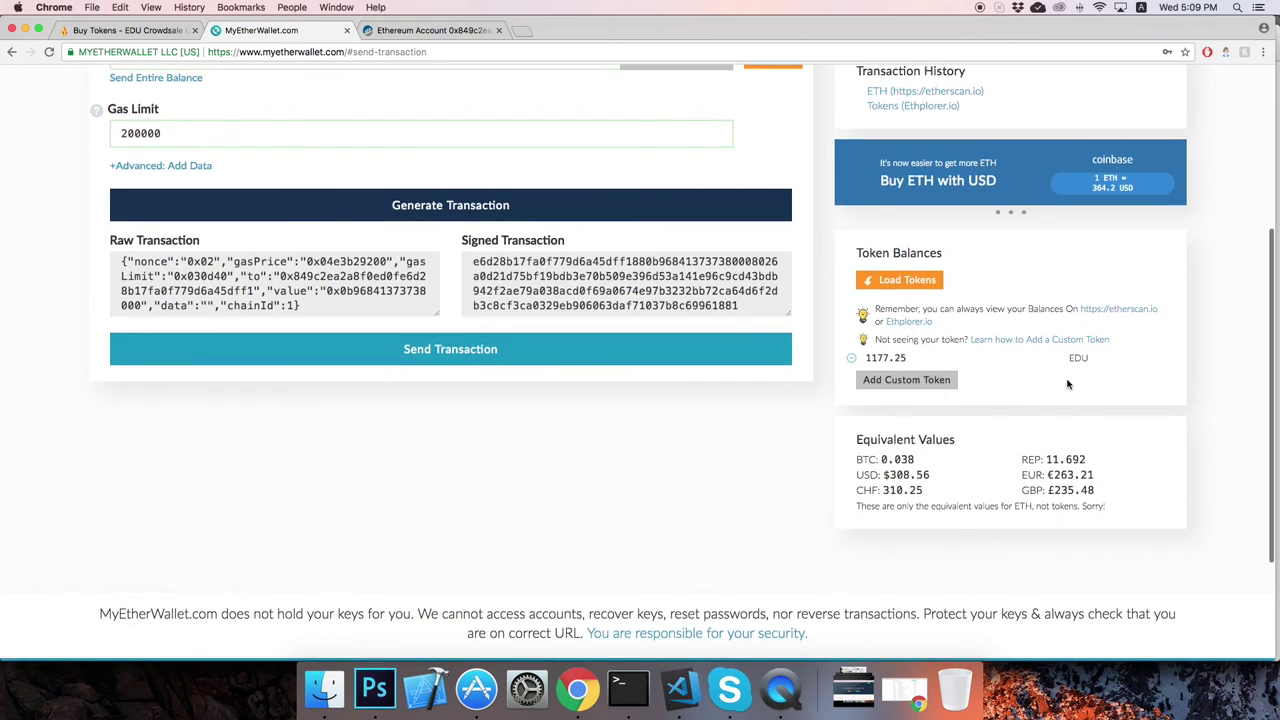